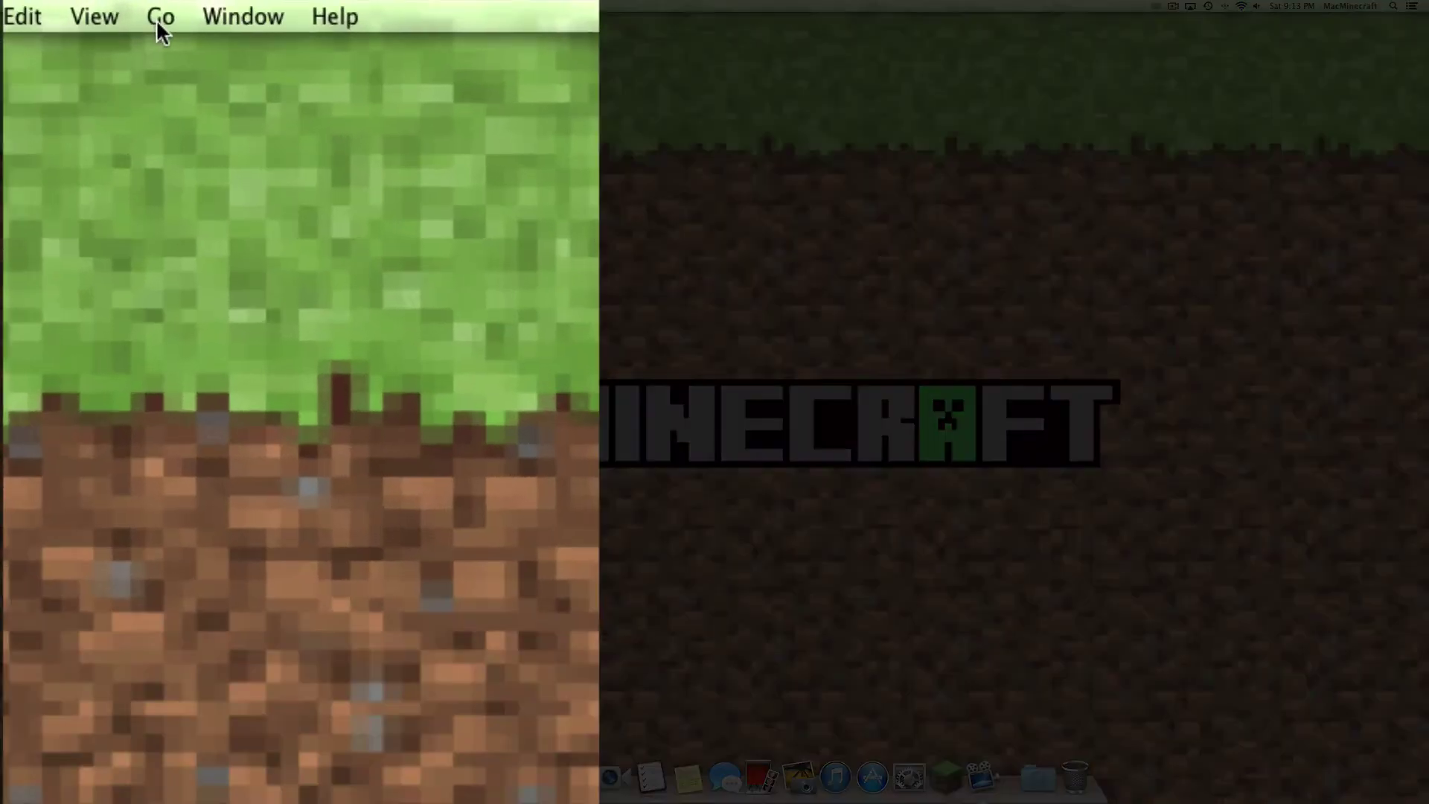
Bring up the Go to Folder prompt for ~/Library/Application Support/
click(145, 6)
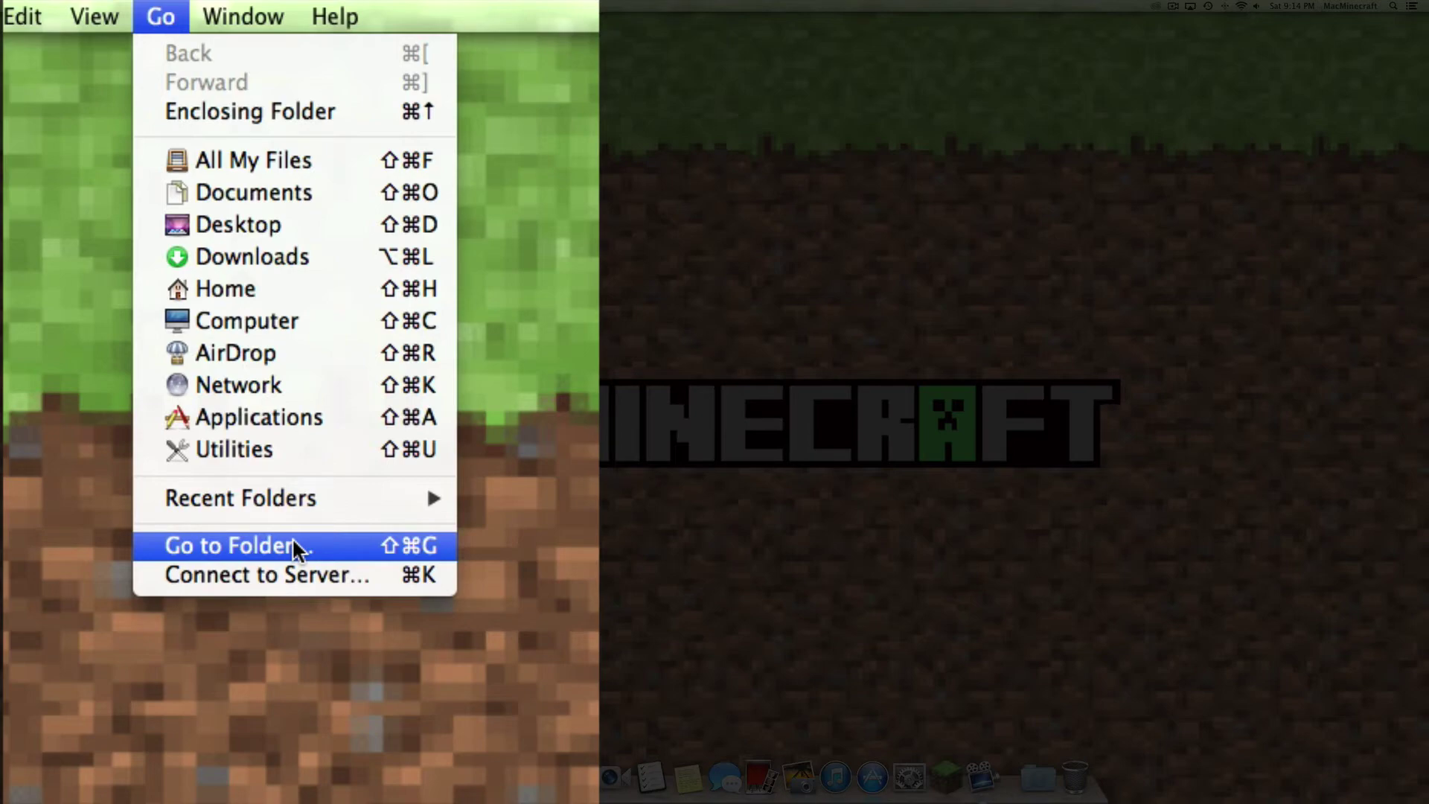
click(291, 537)
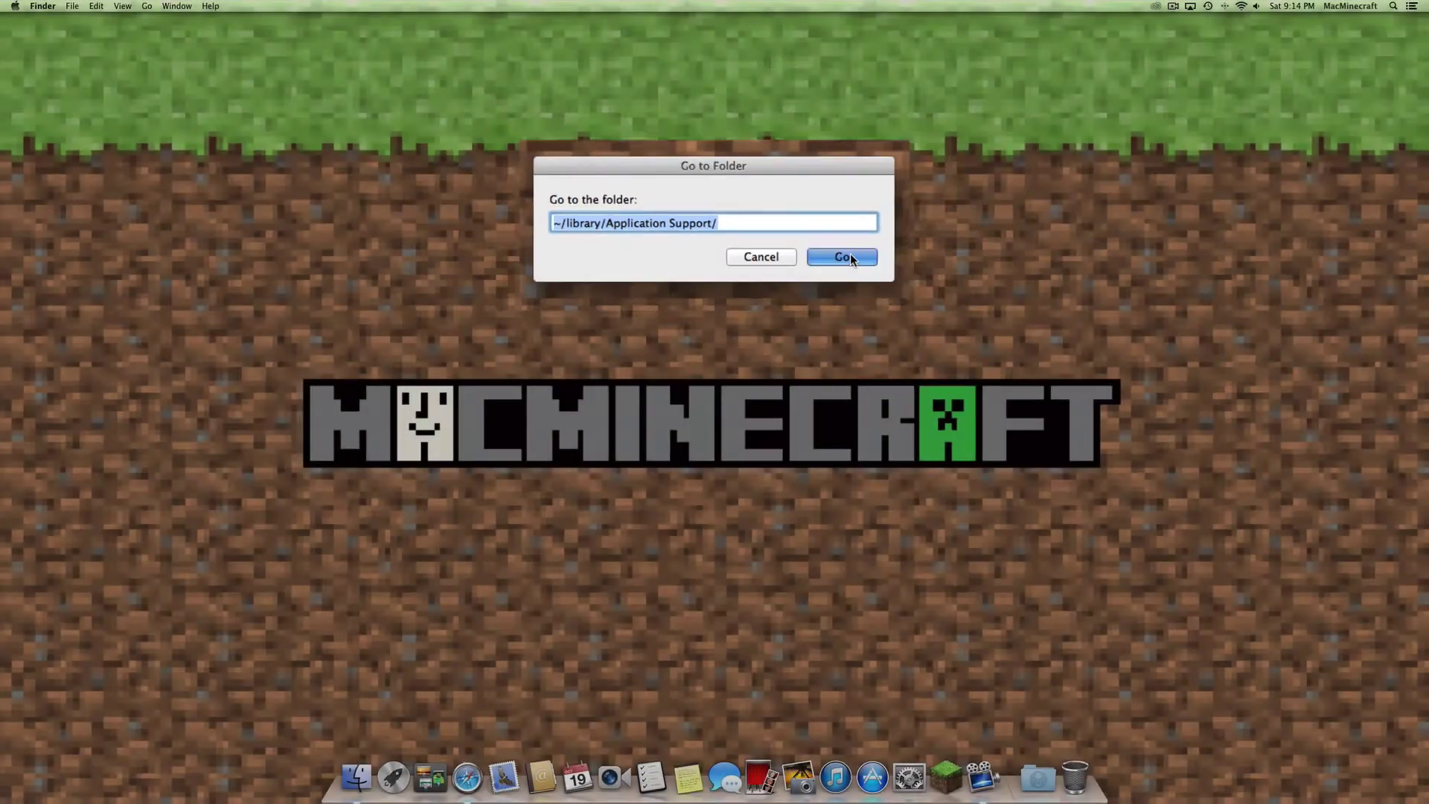
Jump to Application Support and pin the minecraft folder to the sidebar Favorites and the Dock
click(845, 257)
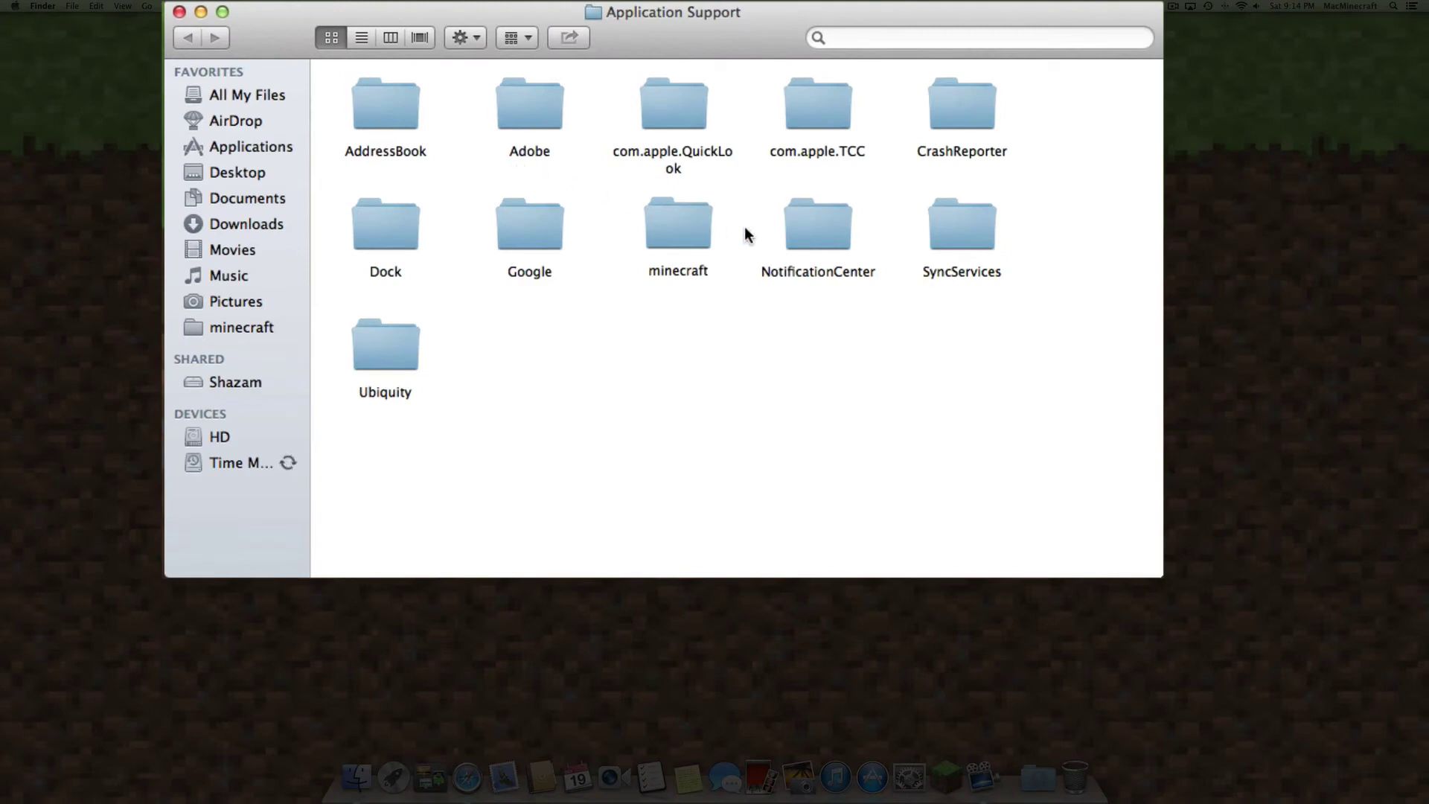
drag(691, 230, 243, 324)
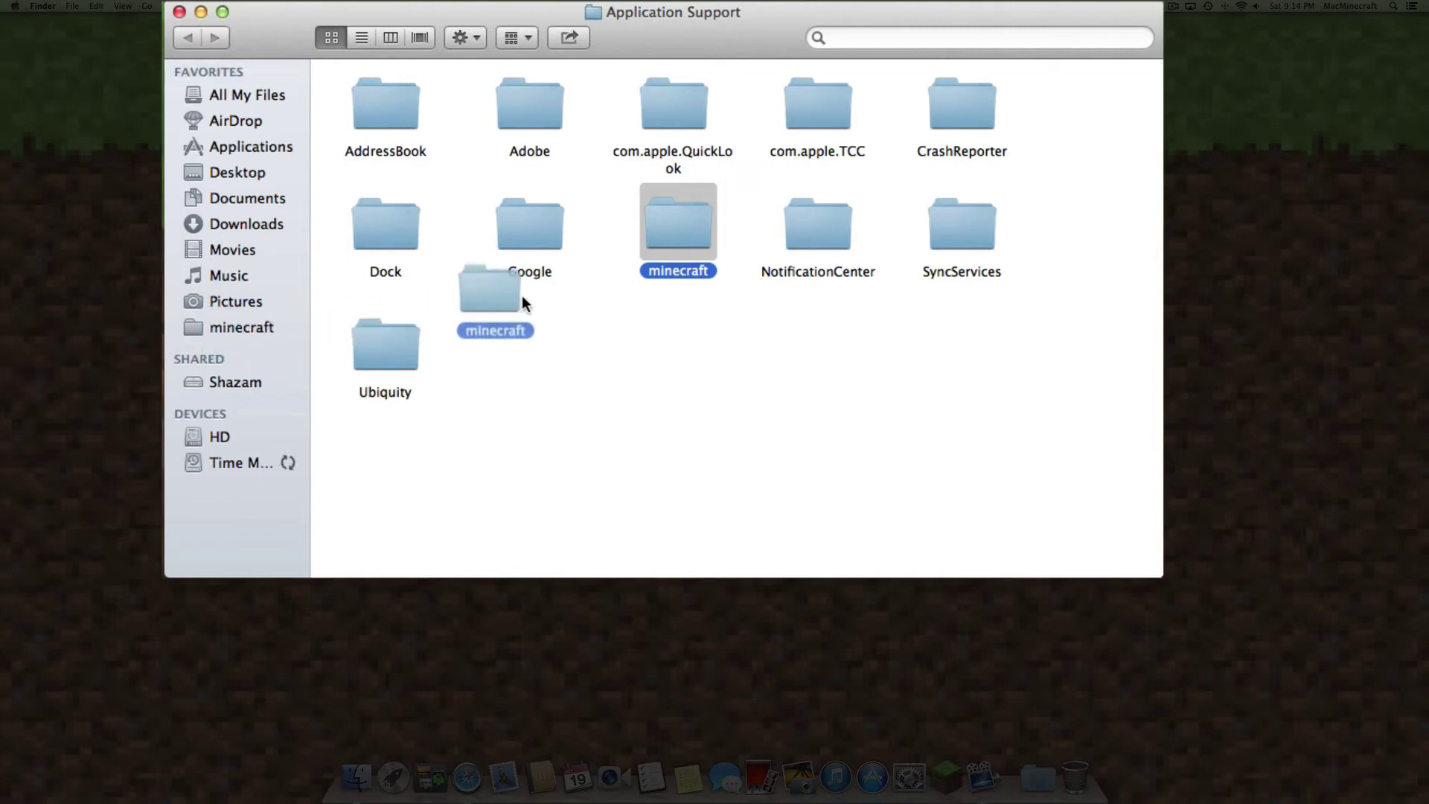
mouse_move(244, 324)
mouse_down()
mouse_move(680, 276)
mouse_move(680, 226)
mouse_move(1115, 795)
mouse_move(1009, 782)
mouse_up()
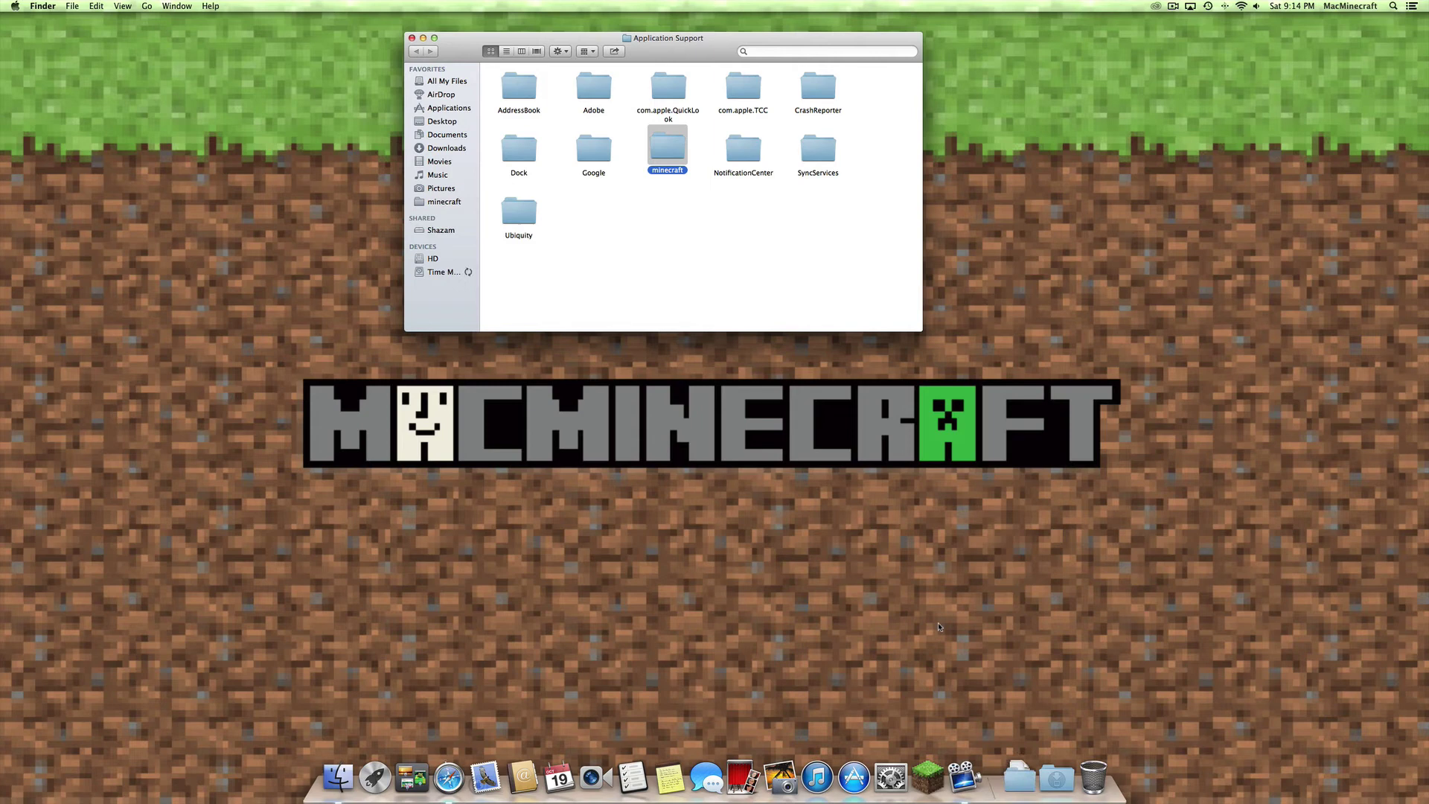
Preview the minecraft Dock stack, then show the minecraft folder's files from the sidebar favorite
click(637, 240)
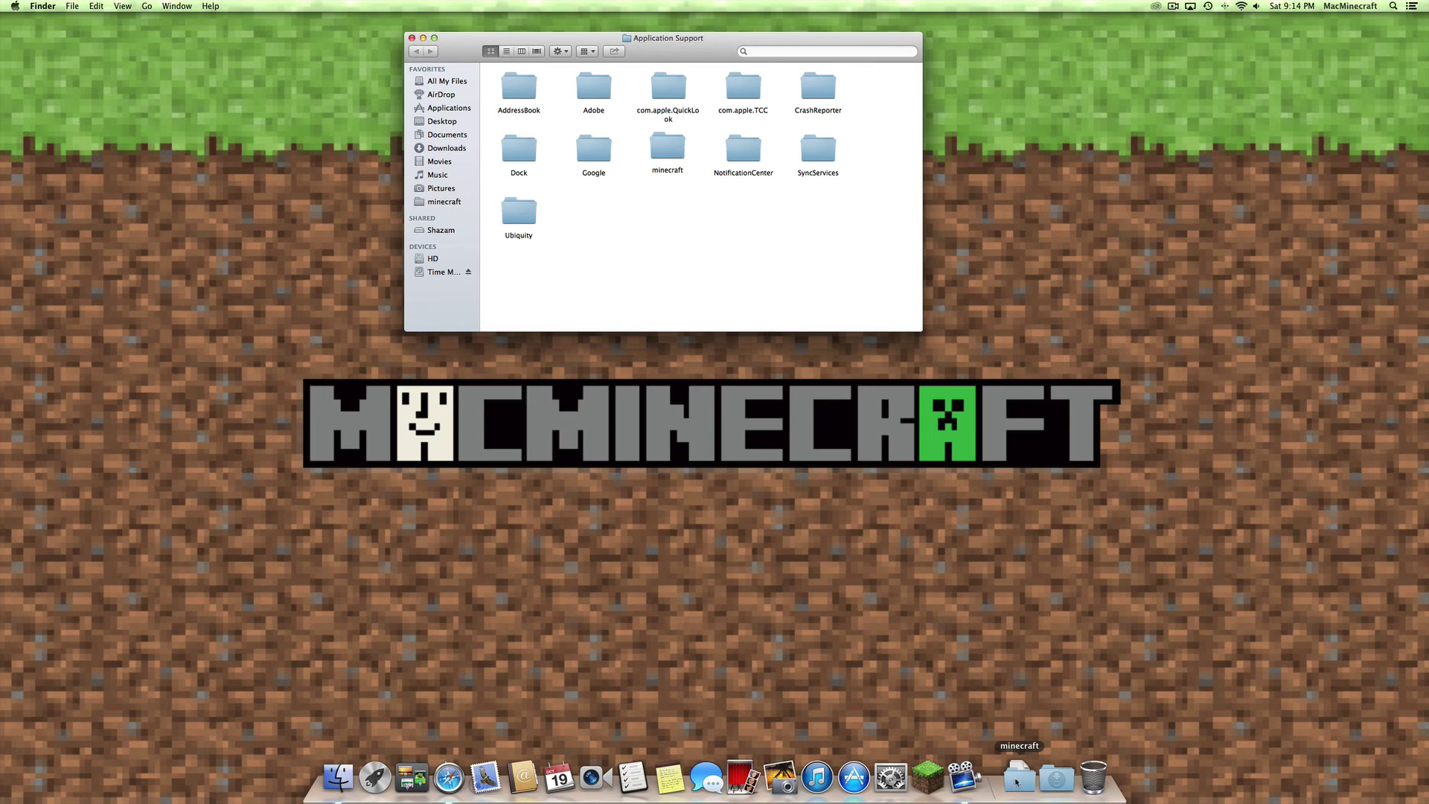
click(1016, 778)
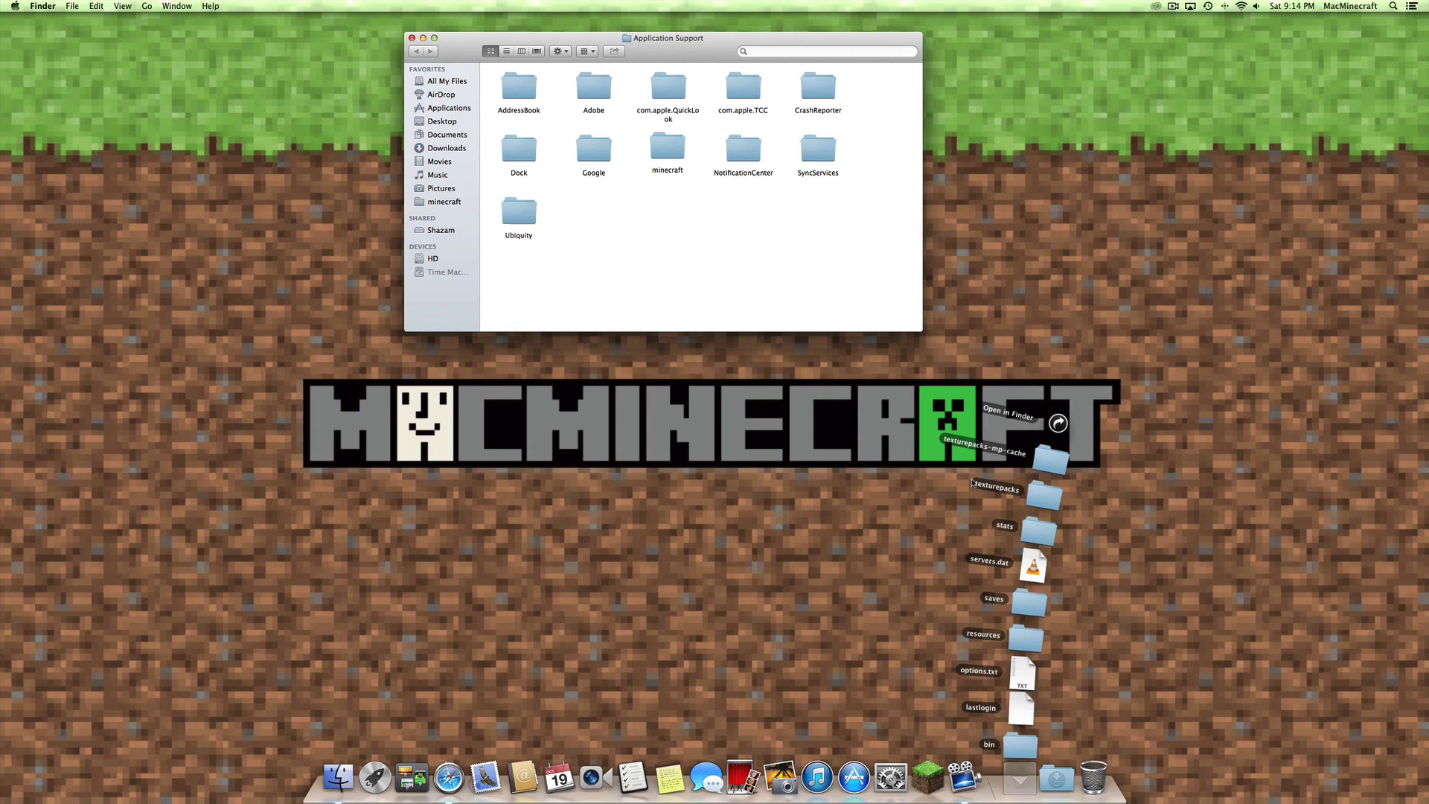
click(443, 203)
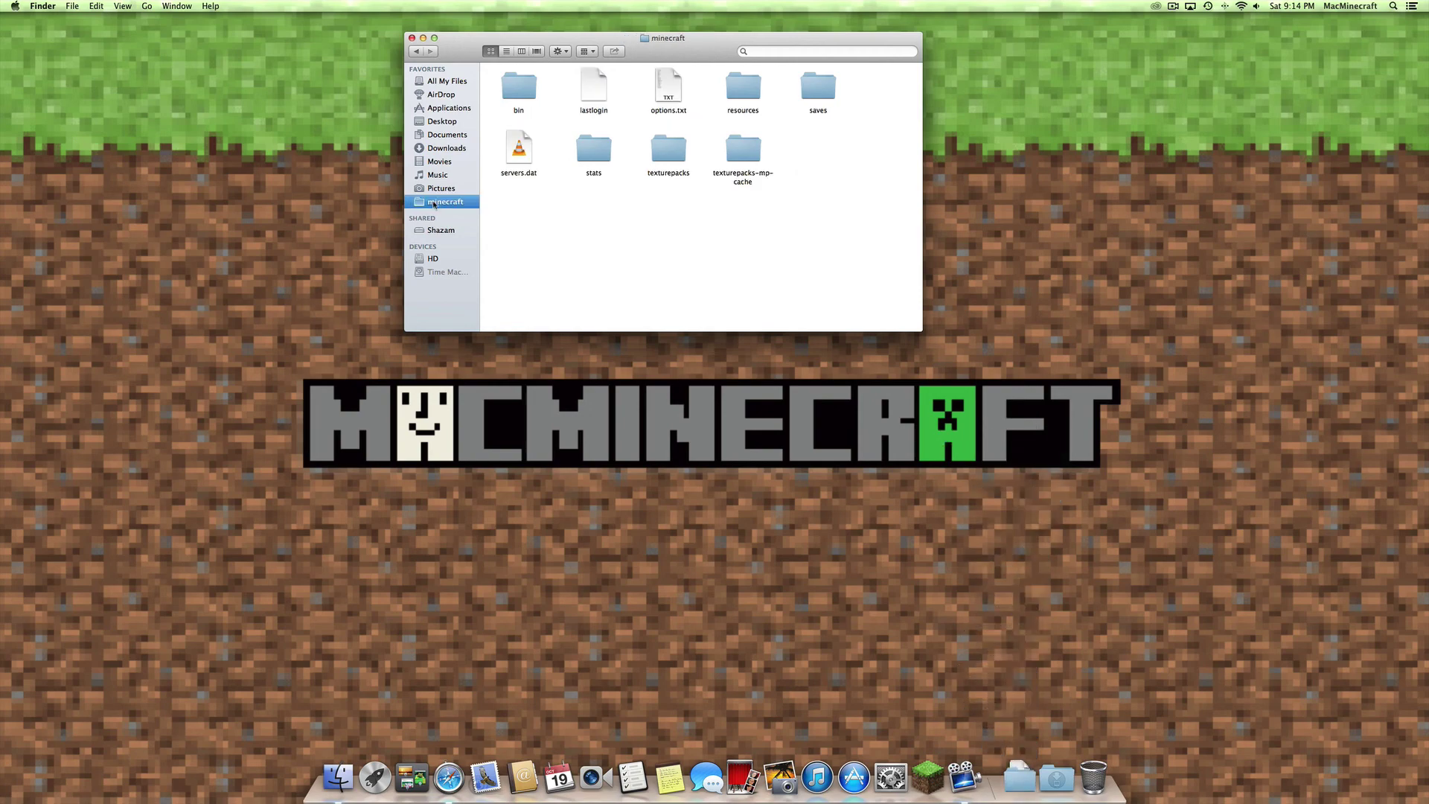